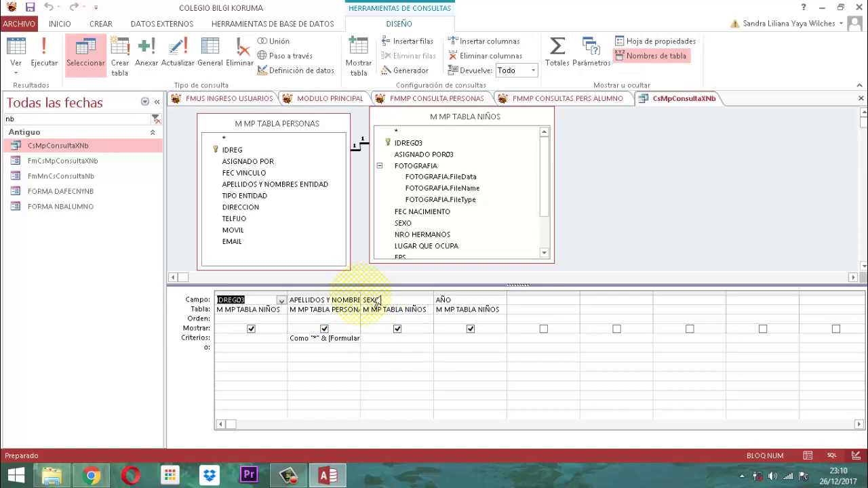
Widen the APELLIDOS Y NOMBRES ENTIDAD column in the query grid and examine its full criteria expression with the screen magnifier.
{"action": "left_click_drag", "start_coordinate": [362, 301], "coordinate": [576, 301]}
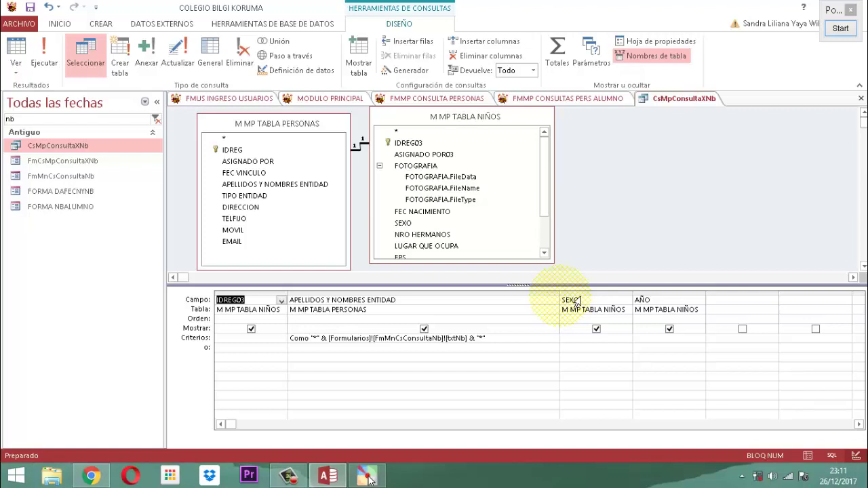
{"action": "left_click", "coordinate": [843, 28]}
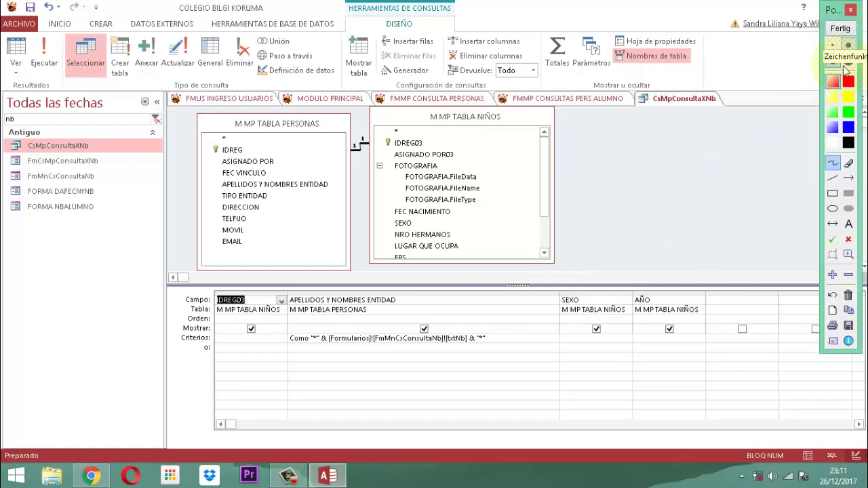
{"action": "left_click", "coordinate": [833, 275]}
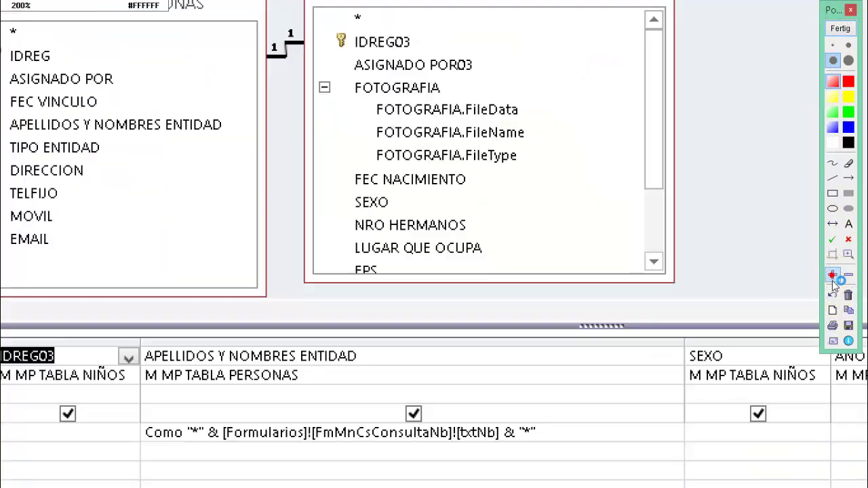
{"action": "scroll", "coordinate": [533, 422], "scroll_direction": "down", "scroll_amount": 3}
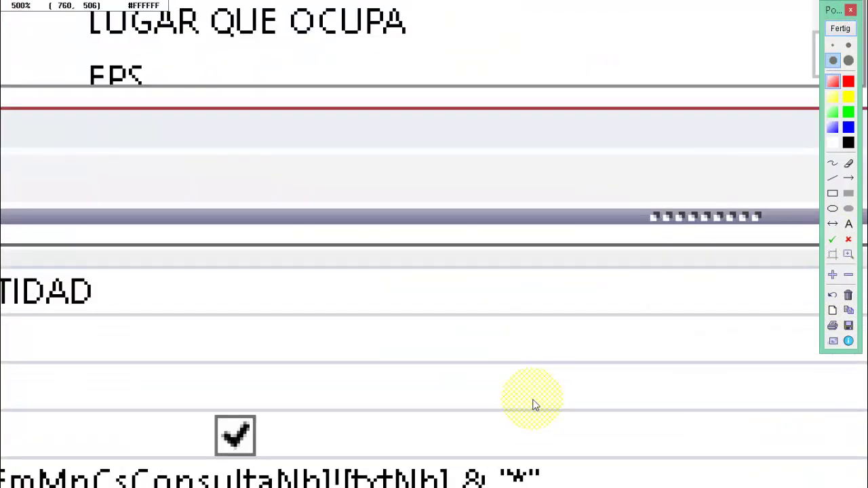
{"action": "scroll", "coordinate": [384, 367], "scroll_direction": "up", "scroll_amount": 2}
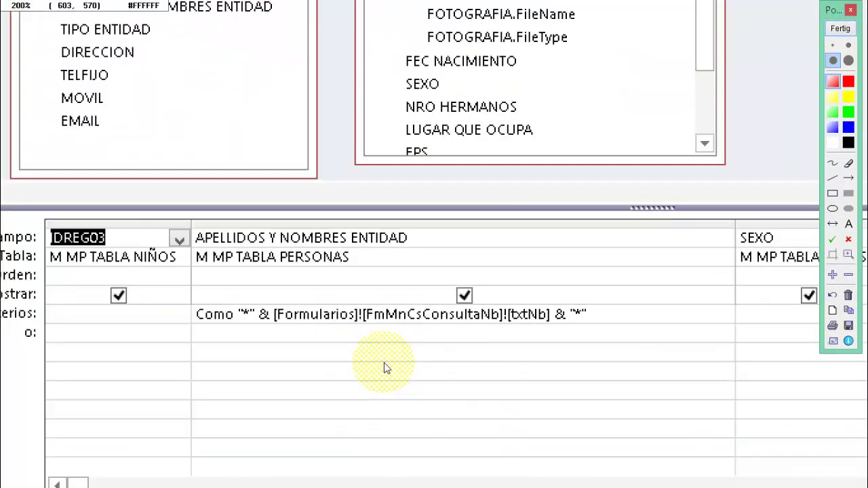
{"action": "scroll", "coordinate": [438, 336], "scroll_direction": "up", "scroll_amount": 1}
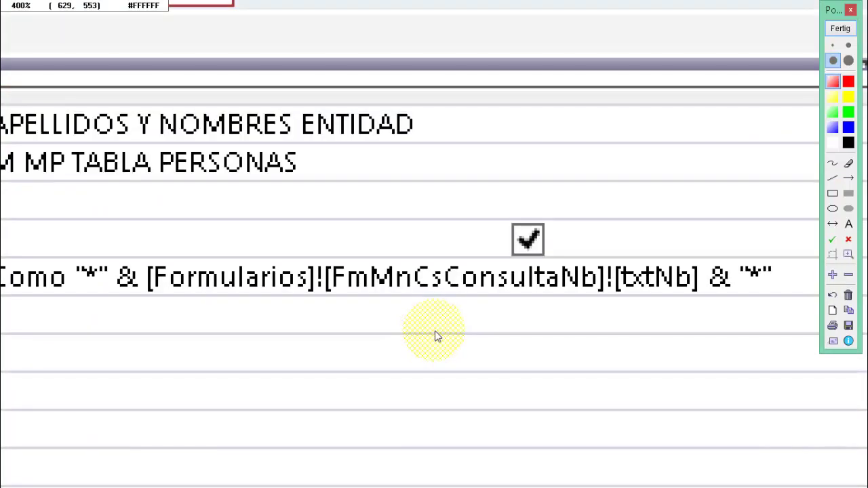
{"action": "scroll", "coordinate": [438, 336], "scroll_direction": "down", "scroll_amount": 1}
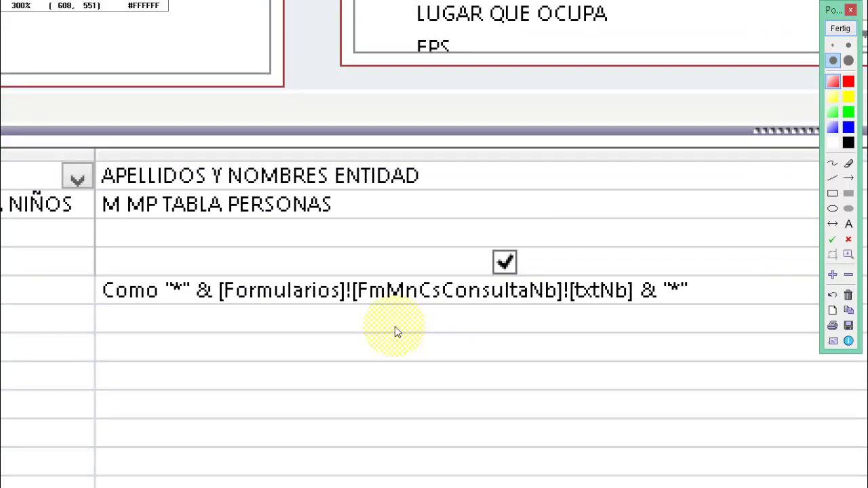
{"action": "scroll", "coordinate": [396, 328], "scroll_direction": "up", "scroll_amount": 1}
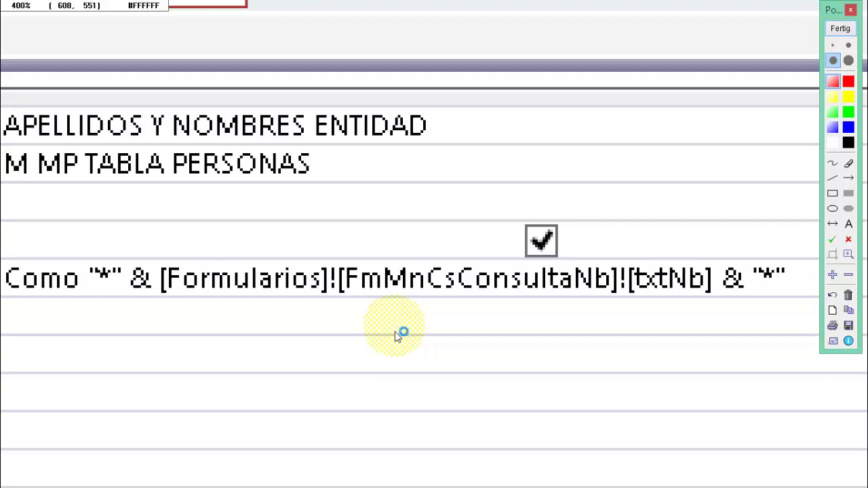
{"action": "scroll", "coordinate": [399, 337], "scroll_direction": "down", "scroll_amount": 1}
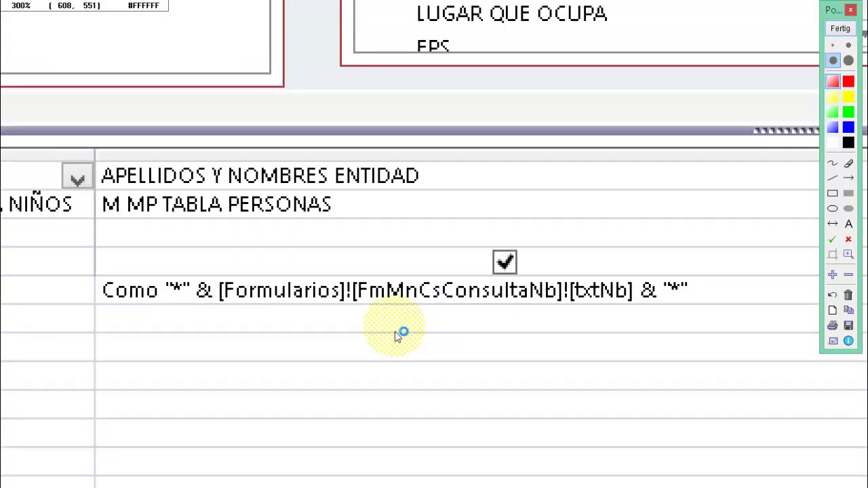
{"action": "scroll", "coordinate": [397, 332], "scroll_direction": "up", "scroll_amount": 1}
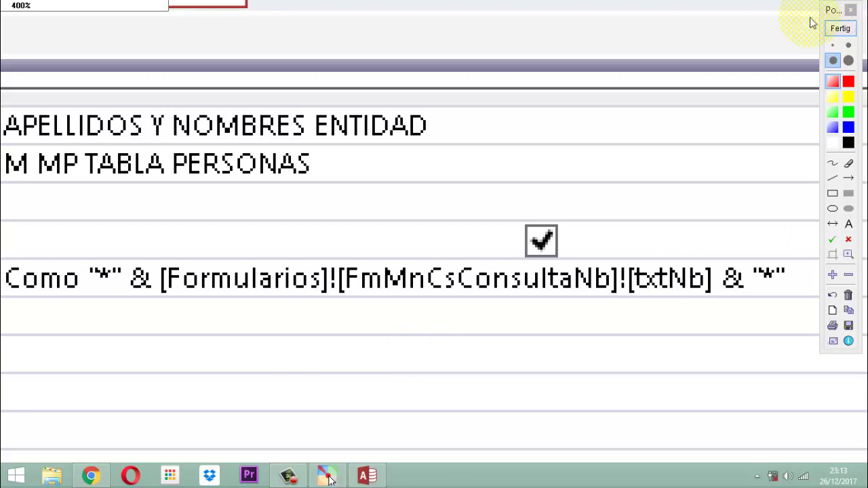
{"action": "left_click", "coordinate": [848, 275]}
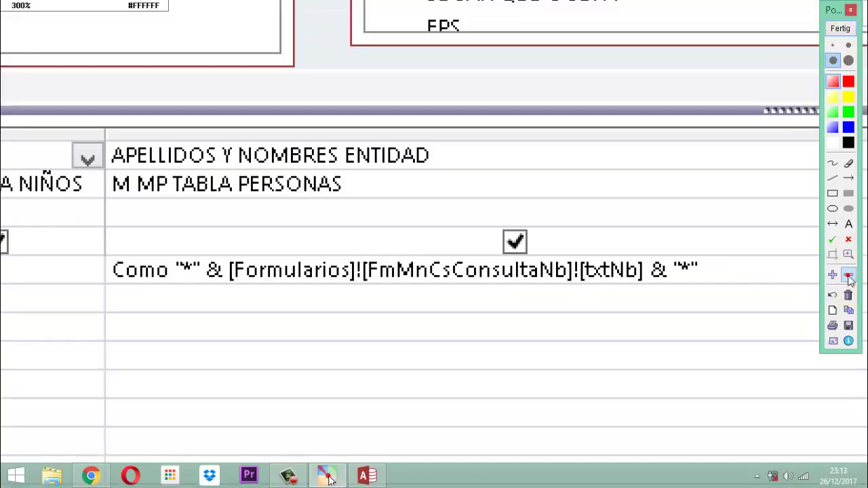
{"action": "left_click", "coordinate": [840, 30]}
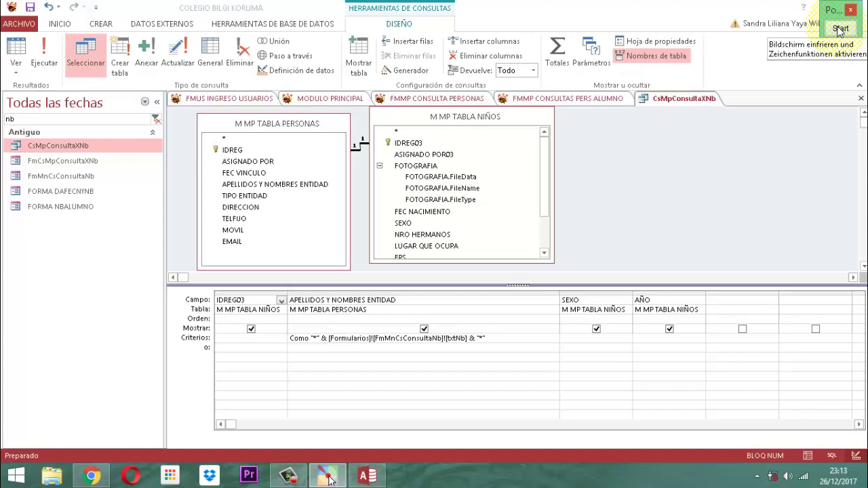
{"action": "left_click", "coordinate": [840, 30]}
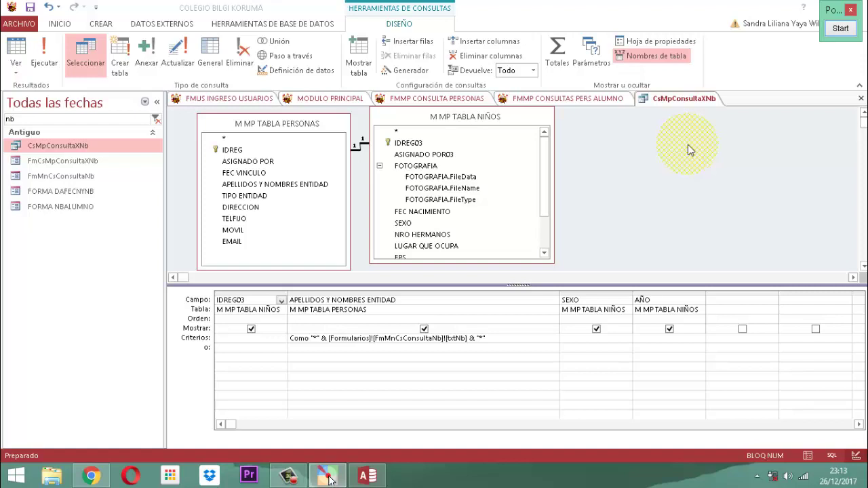
Save and close the CsMpConsultaXNb query.
{"action": "left_click", "coordinate": [690, 100]}
{"action": "right_click", "coordinate": [690, 100]}
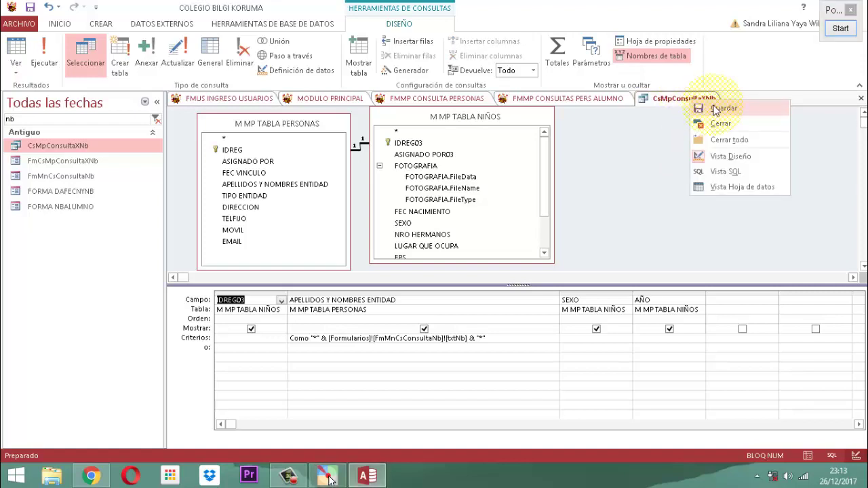
{"action": "left_click", "coordinate": [716, 108]}
{"action": "right_click", "coordinate": [713, 102]}
{"action": "left_click", "coordinate": [719, 124]}
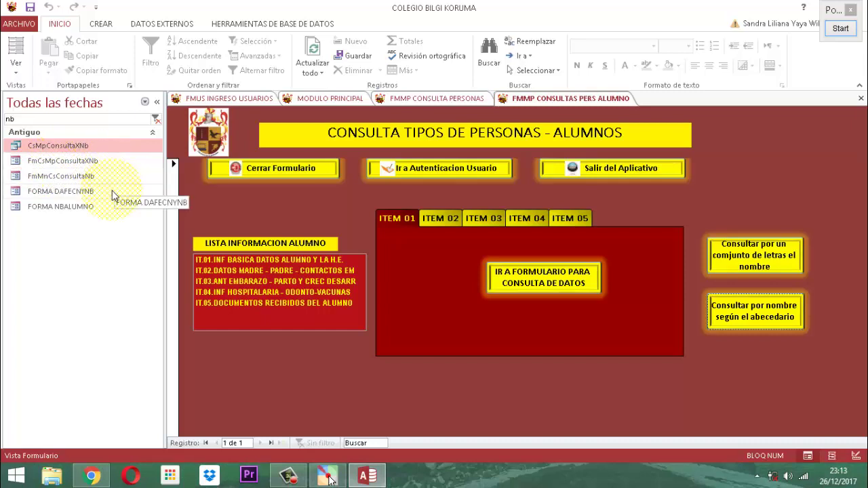
Open the FmCsMpConsultaXNb form in Design view.
{"action": "left_click", "coordinate": [66, 163]}
{"action": "right_click", "coordinate": [67, 164]}
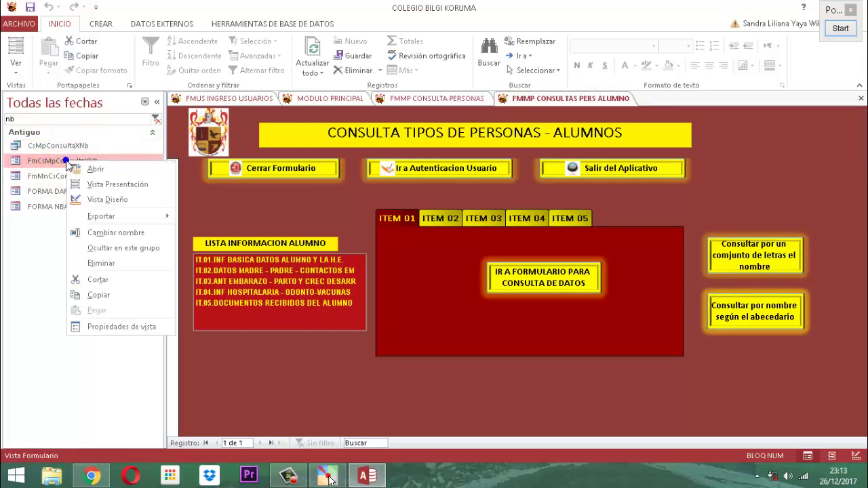
{"action": "left_click", "coordinate": [107, 200]}
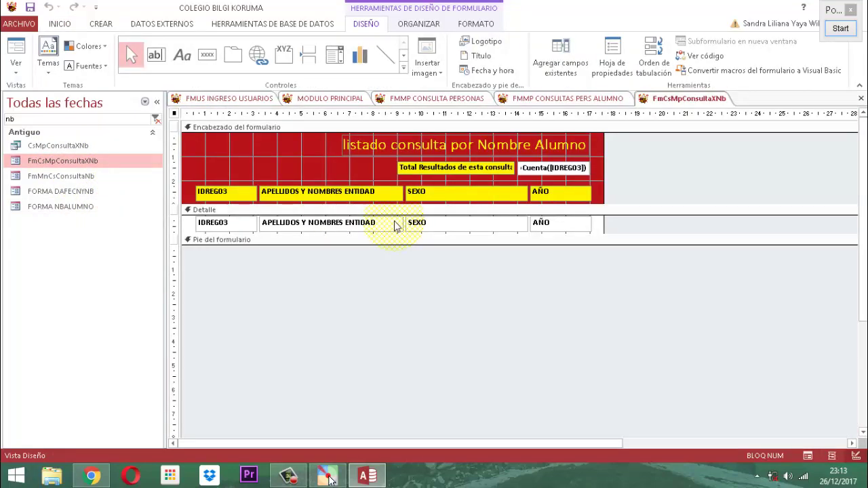
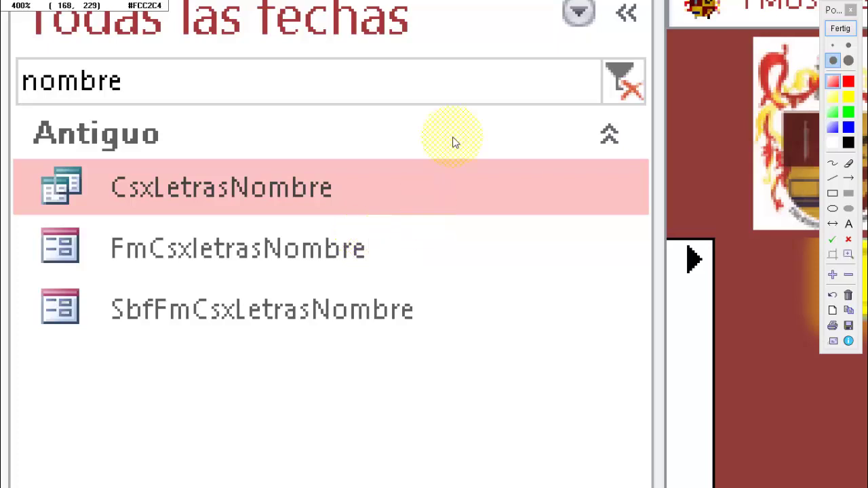
Exit the screen magnifier, open the CsxLetrasNombre query in Design view and widen its APELLIDOS Y NOMBRES ENTIDAD column to fit the criteria.
{"action": "left_click", "coordinate": [838, 31]}
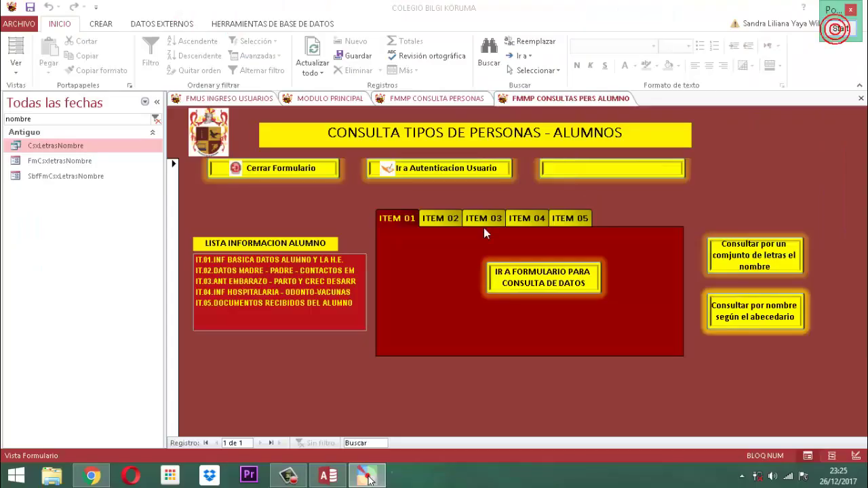
{"action": "right_click", "coordinate": [40, 145]}
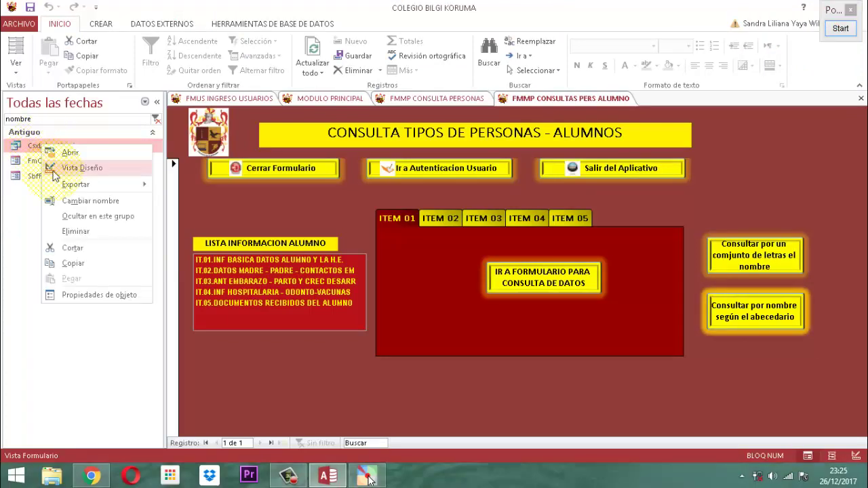
{"action": "left_click", "coordinate": [51, 168]}
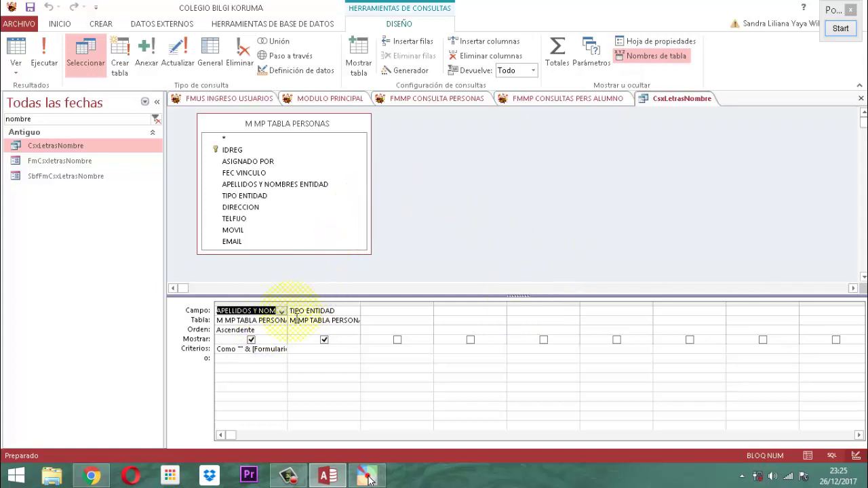
{"action": "left_click_drag", "start_coordinate": [291, 310], "coordinate": [496, 310]}
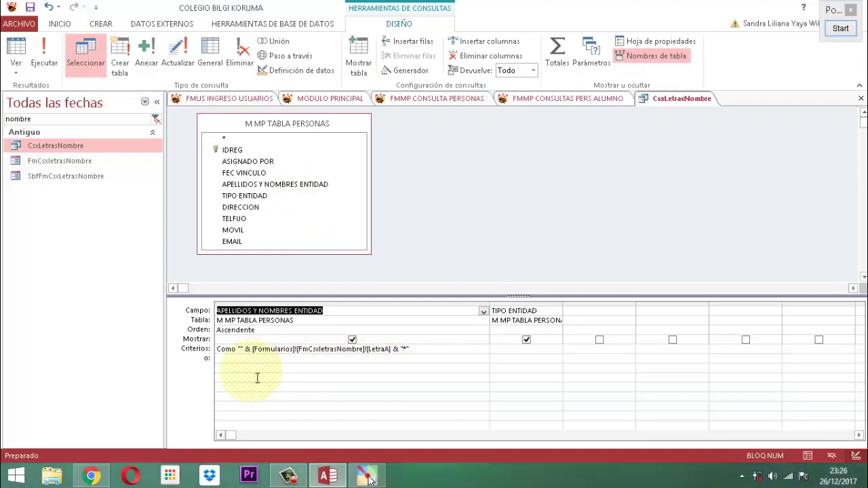
Examine the sort order and criteria expression of the APELLIDOS Y NOMBRES ENTIDAD field in CsxLetrasNombre with the screen magnifier.
{"action": "left_click", "coordinate": [841, 29]}
{"action": "scroll", "coordinate": [143, 177], "scroll_direction": "up", "scroll_amount": 3}
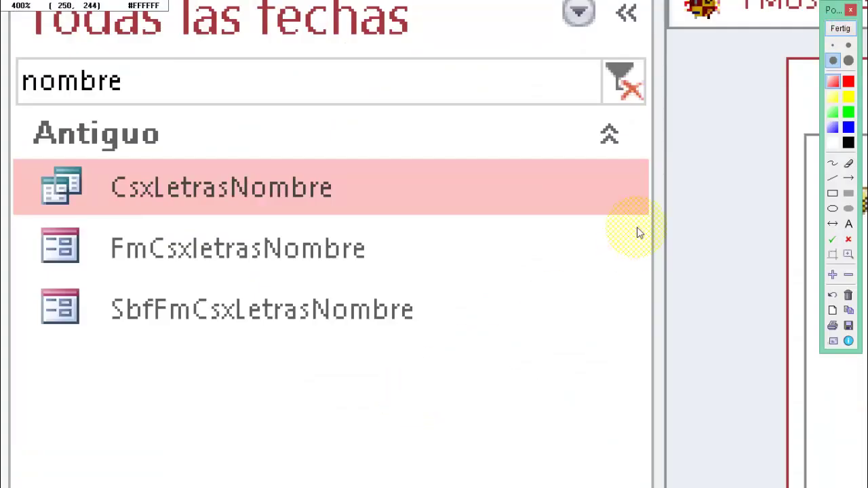
{"action": "left_click_drag", "start_coordinate": [638, 233], "coordinate": [358, 244]}
{"action": "left_click_drag", "start_coordinate": [606, 128], "coordinate": [309, 49]}
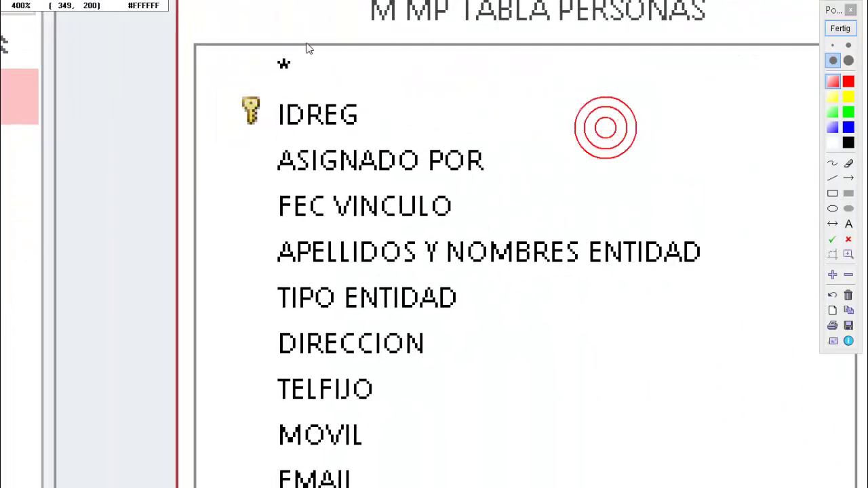
{"action": "left_click_drag", "start_coordinate": [669, 270], "coordinate": [447, 38]}
{"action": "left_click_drag", "start_coordinate": [536, 264], "coordinate": [548, 89]}
{"action": "left_click_drag", "start_coordinate": [607, 217], "coordinate": [388, 17]}
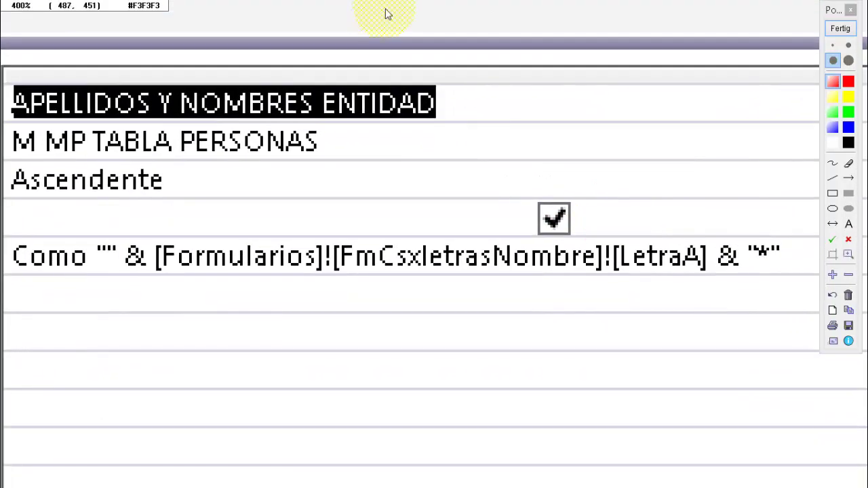
{"action": "scroll", "coordinate": [466, 136], "scroll_direction": "down", "scroll_amount": 1}
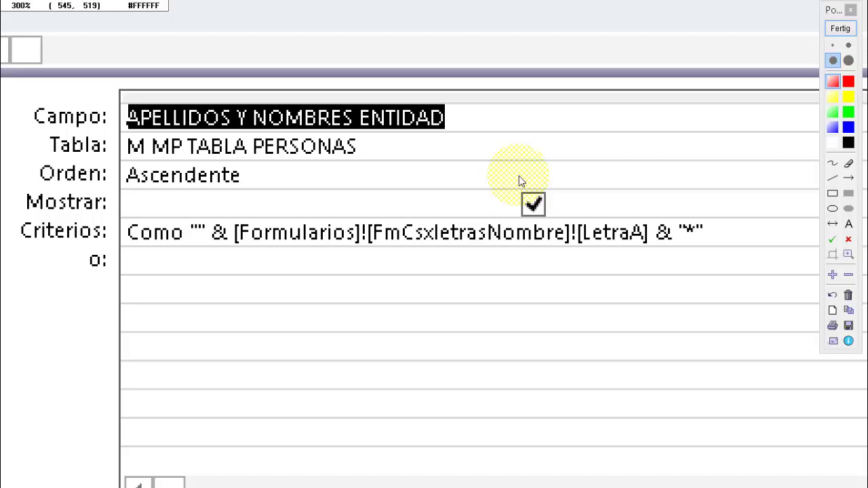
{"action": "left_click", "coordinate": [846, 30]}
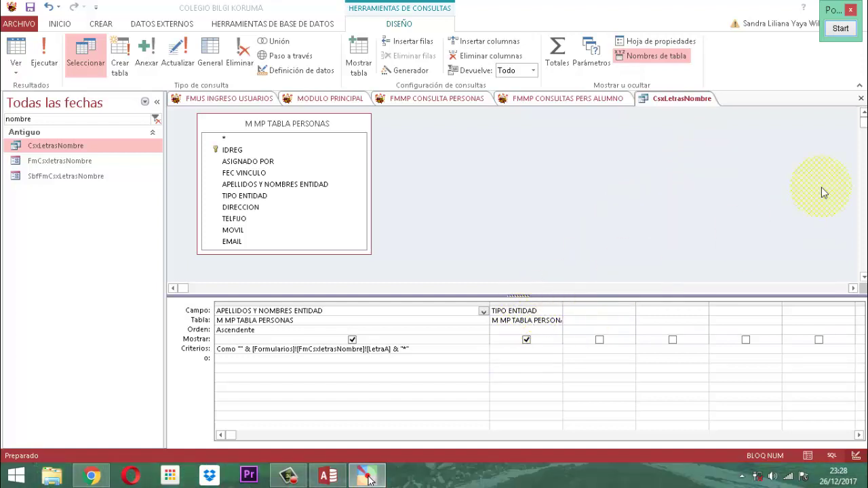
Bring up the save and close options for the CsxLetrasNombre query.
{"action": "right_click", "coordinate": [676, 105]}
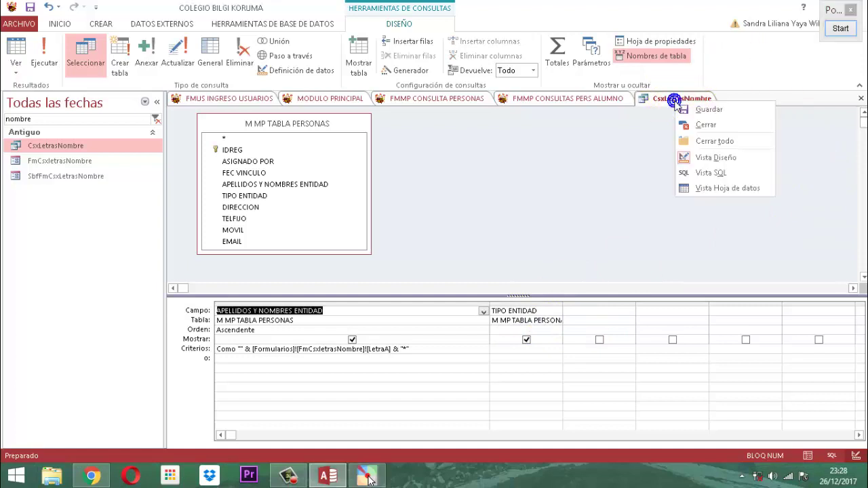